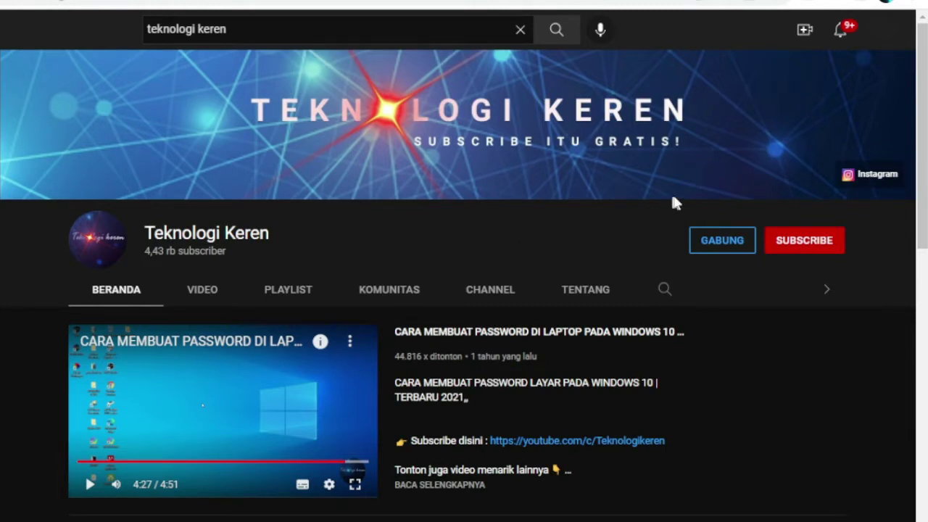
Subscribe to Teknologi Keren and set its notification bell to Semua (all).
left_click(805, 242)
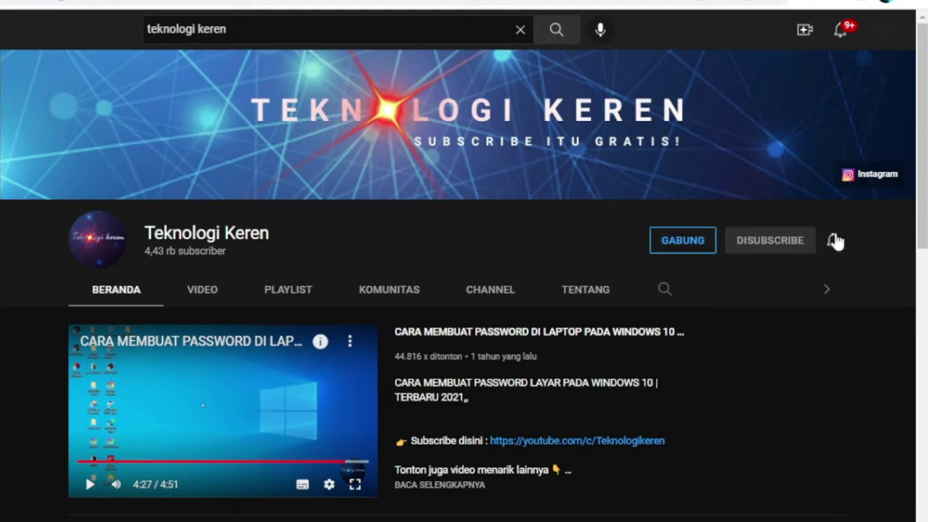
left_click(834, 241)
left_click(777, 273)
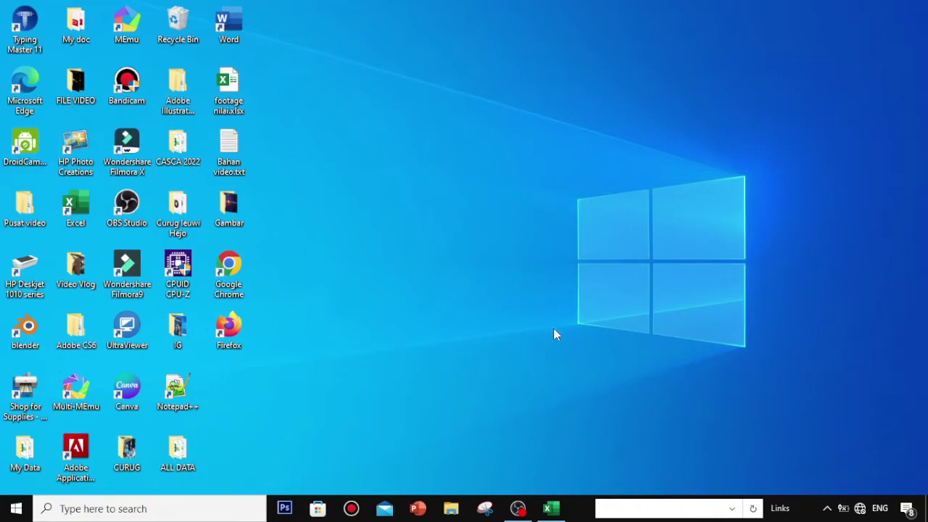
Restore the Book1 Excel window from the taskbar.
left_click(551, 508)
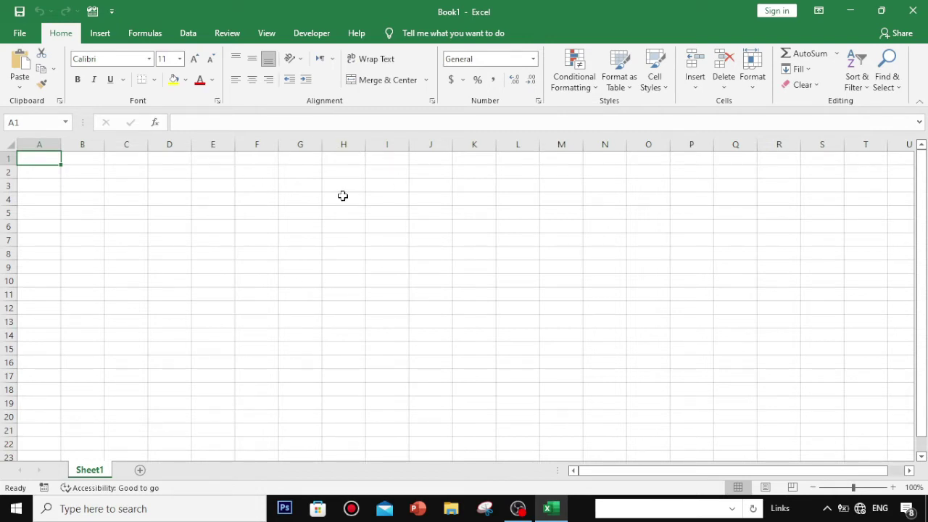
Open Excel Options from the File menu's More list.
left_click(20, 34)
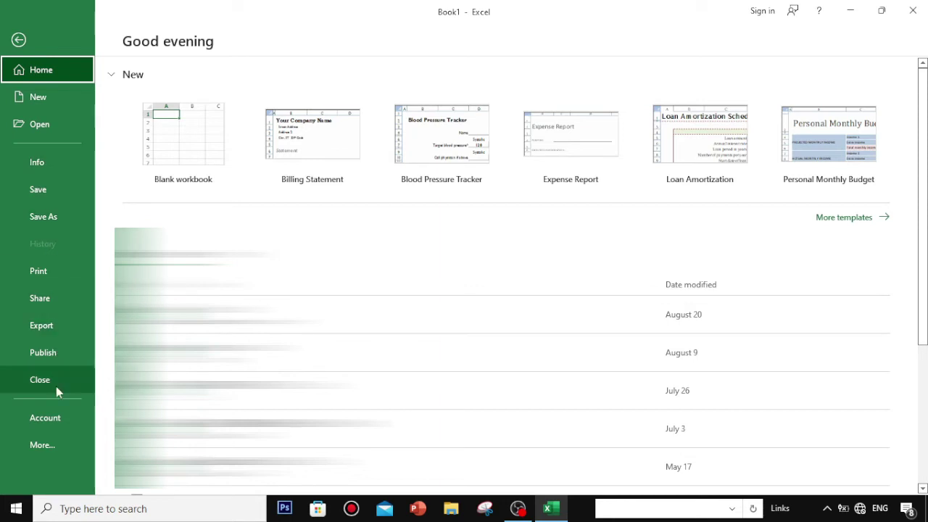
left_click(57, 443)
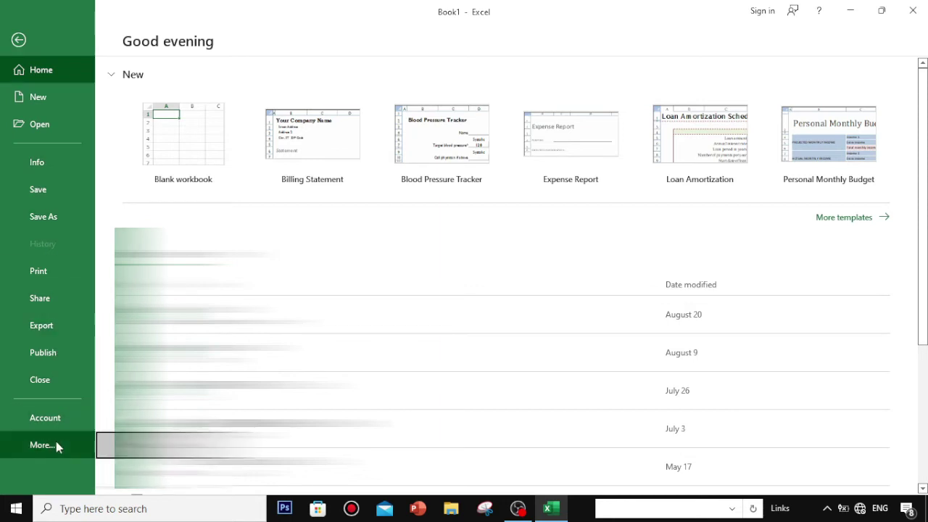
left_click(127, 471)
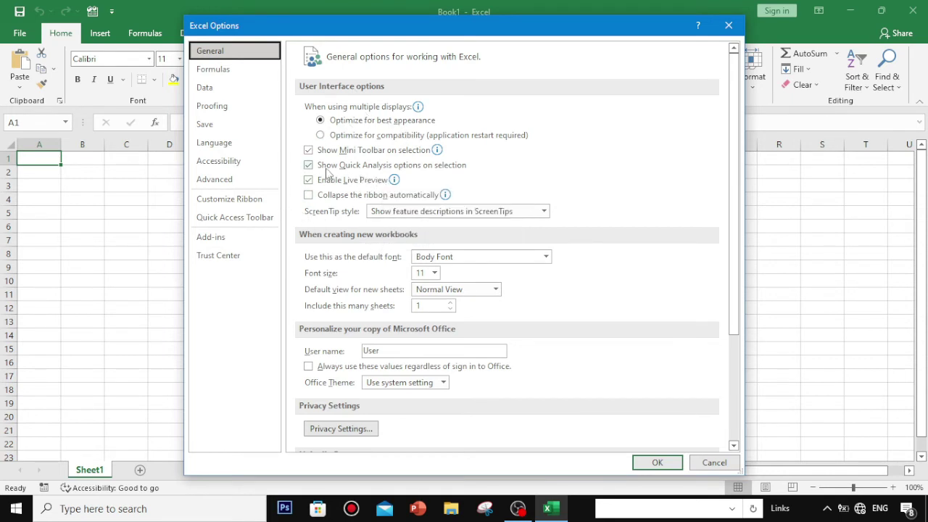
Switch Excel Options to the Customize Ribbon page.
left_click(238, 204)
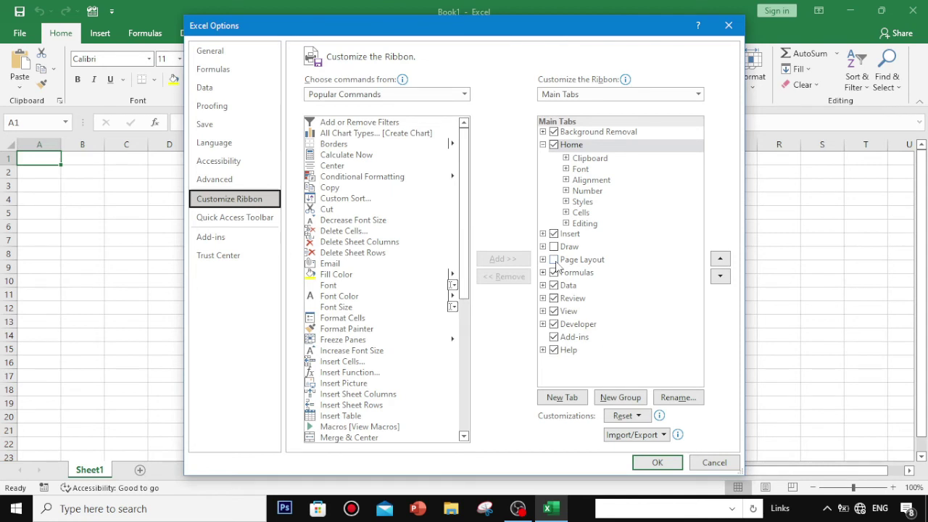
Tick Page Layout under Main Tabs and confirm with OK.
left_click(553, 260)
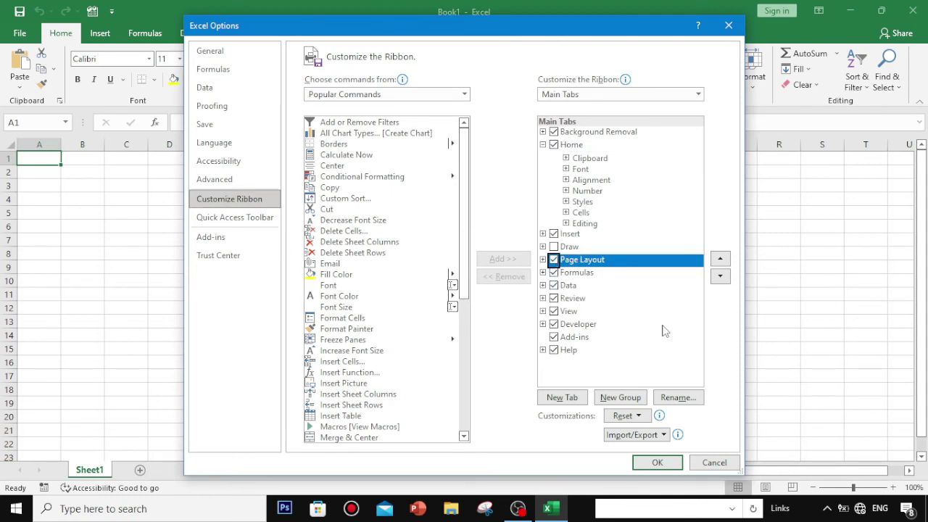
left_click(657, 462)
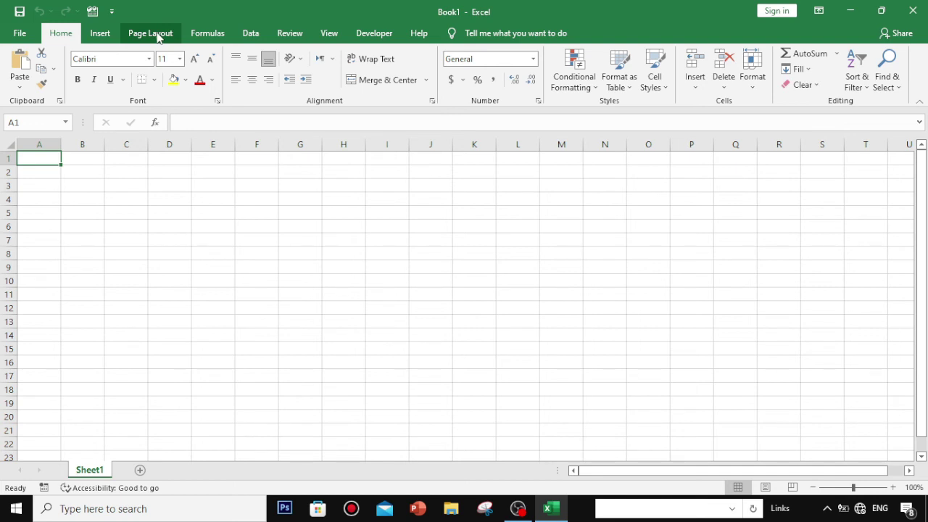
Switch to the Page Layout tab to display Themes, Margins and Orientation.
left_click(158, 36)
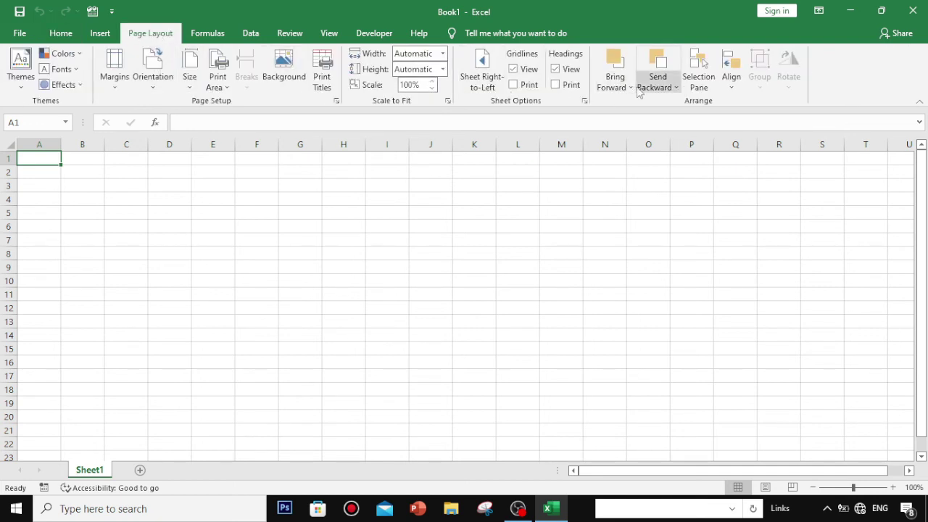